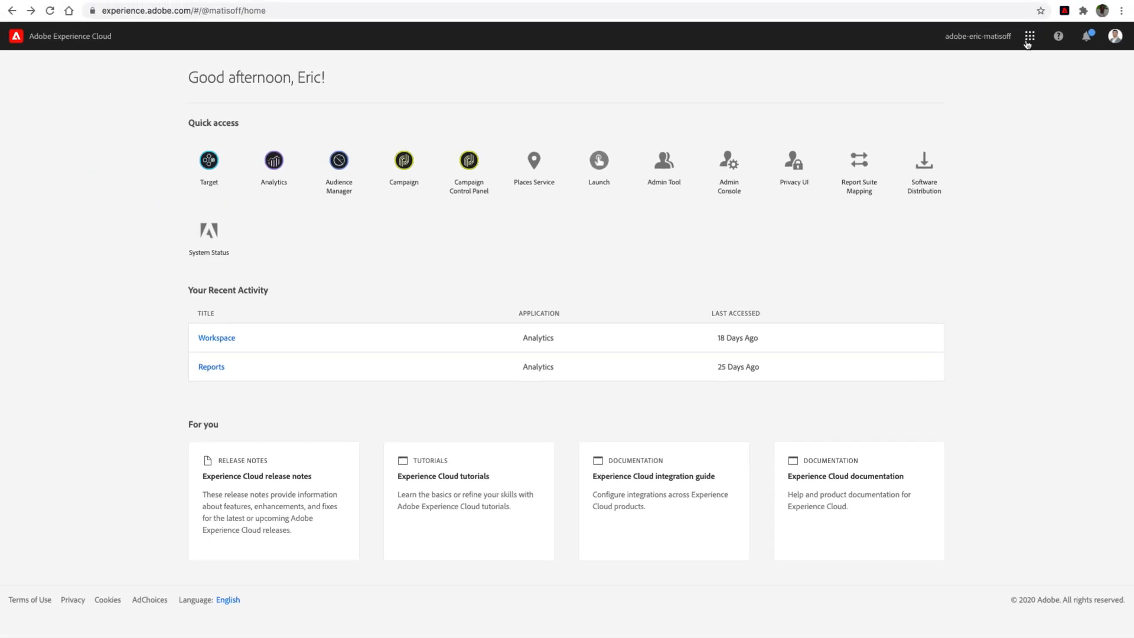
Step: Open the Admin Console from the Experience Cloud home page and look through the organization's product overview
left_click(1030, 37)
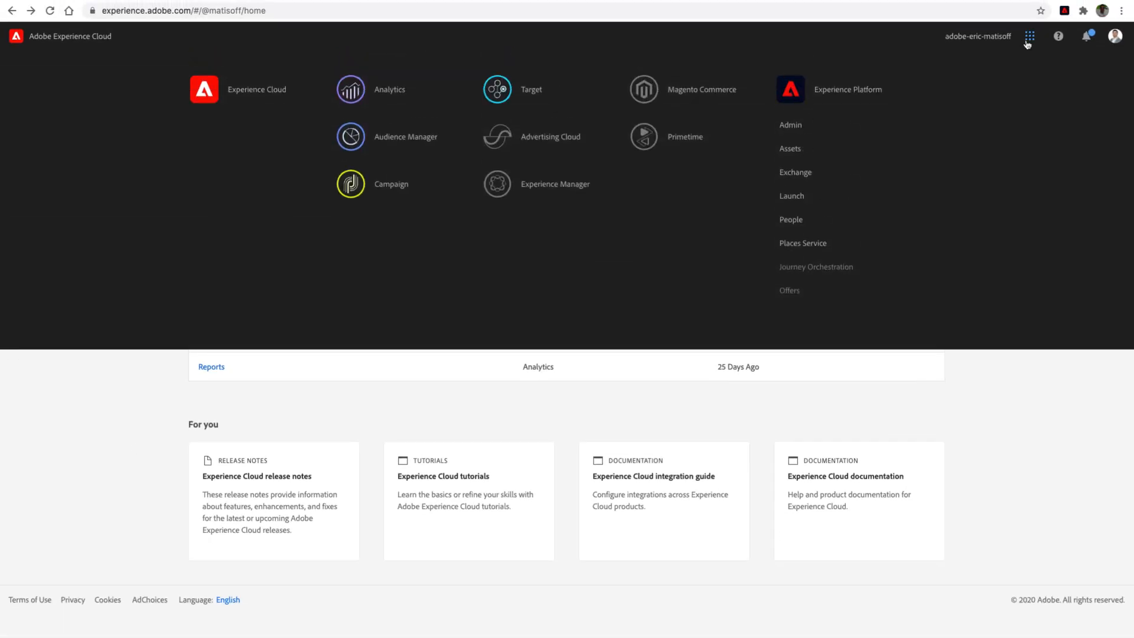
left_click(790, 125)
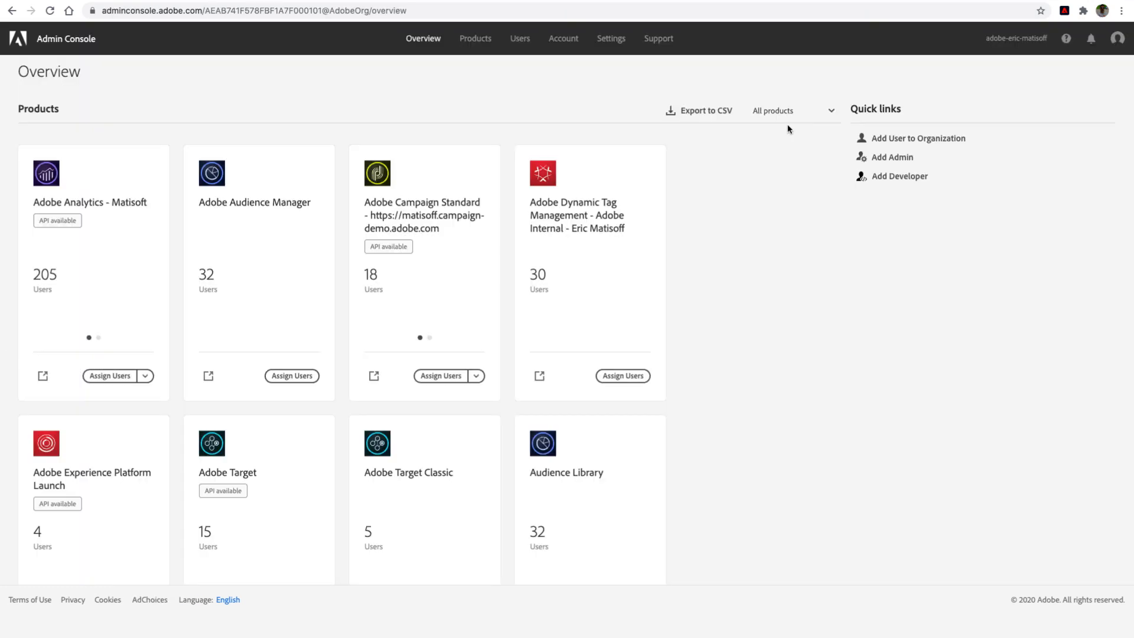
scroll(517, 290, "down", 5)
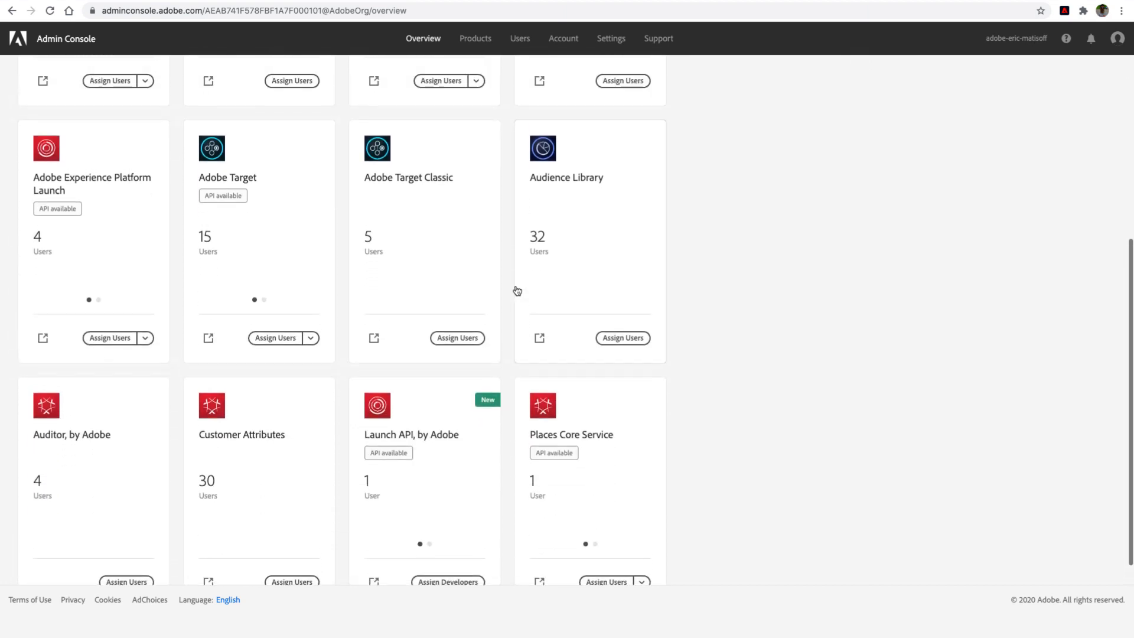
scroll(517, 290, "up", 5)
scroll(517, 291, "up", 2)
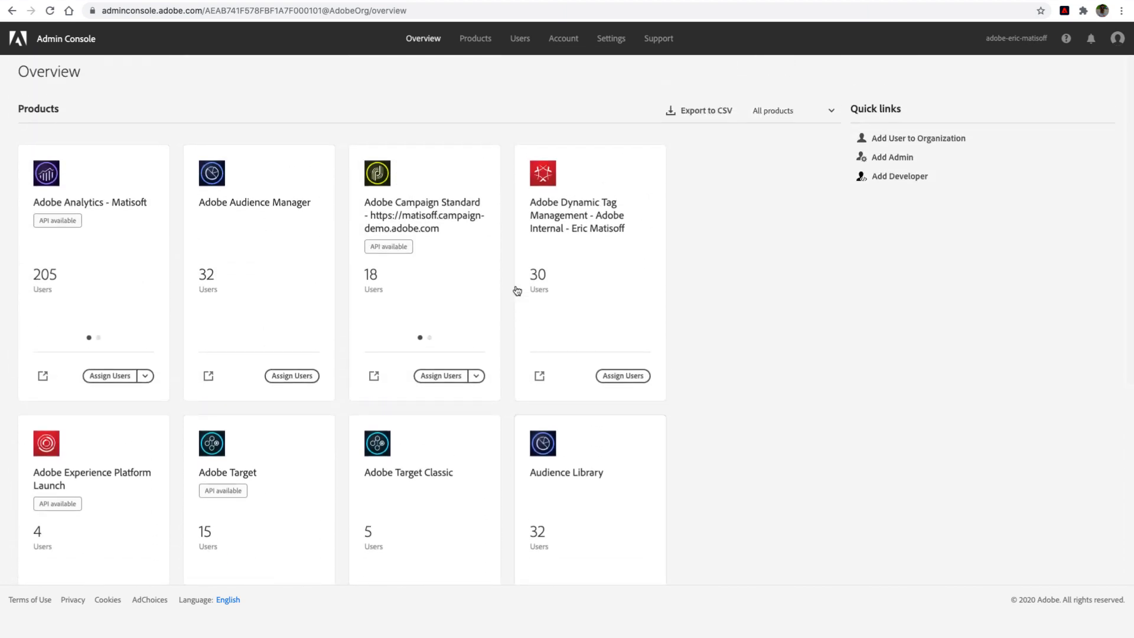
Step: Search the organization's users by first name and open the details of the user with the Yahoo e-mail account
left_click(518, 40)
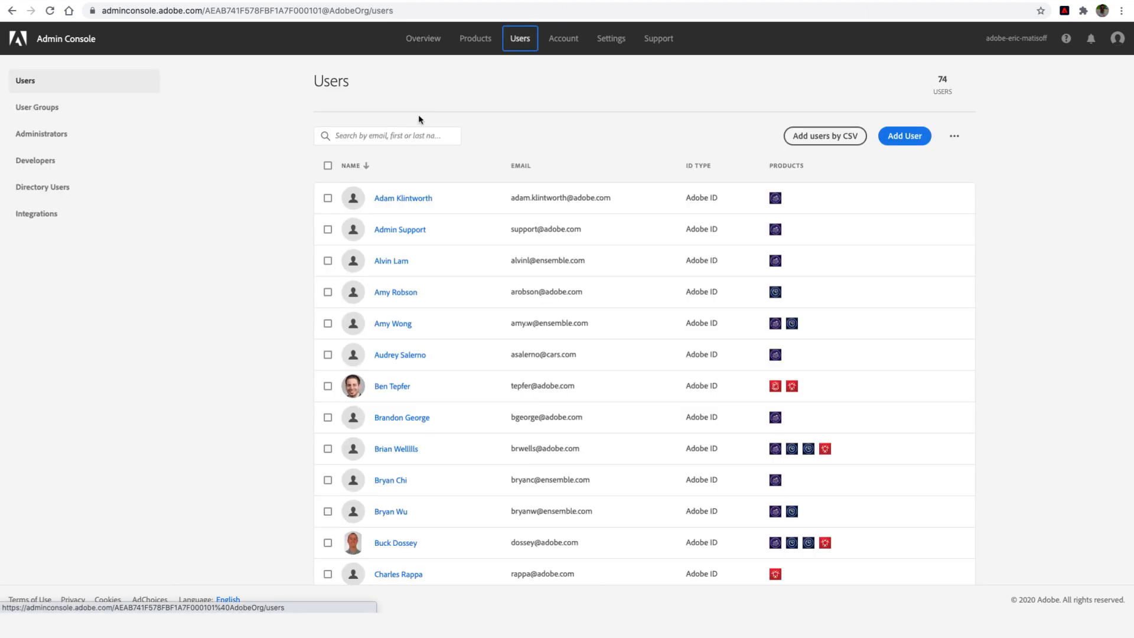
left_click(379, 135)
type("eric")
key("Return")
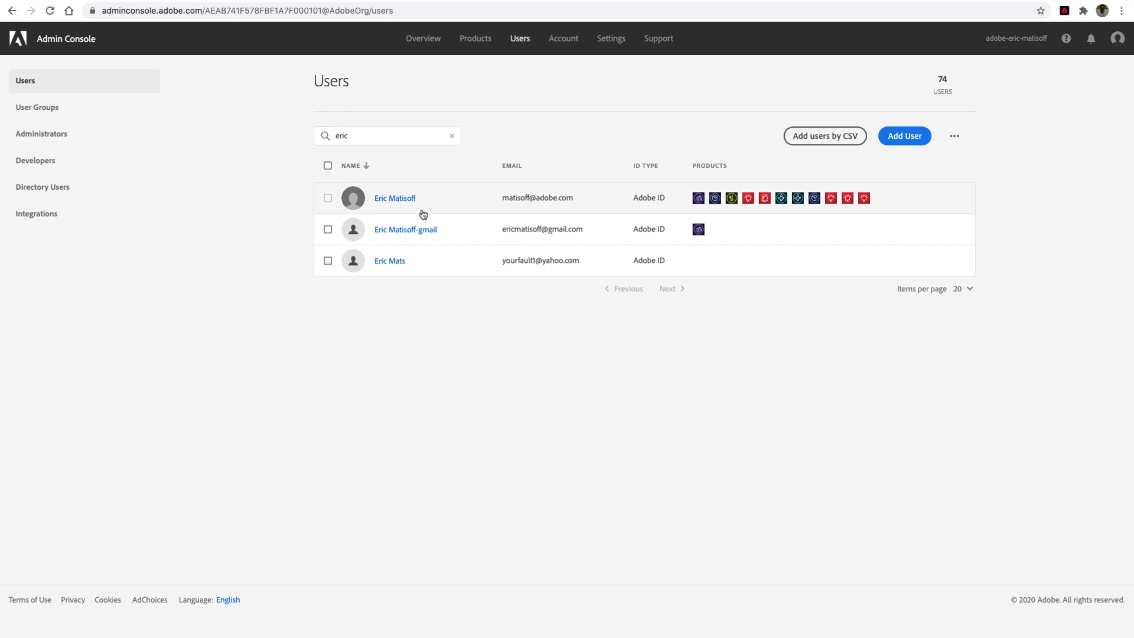
left_click(389, 262)
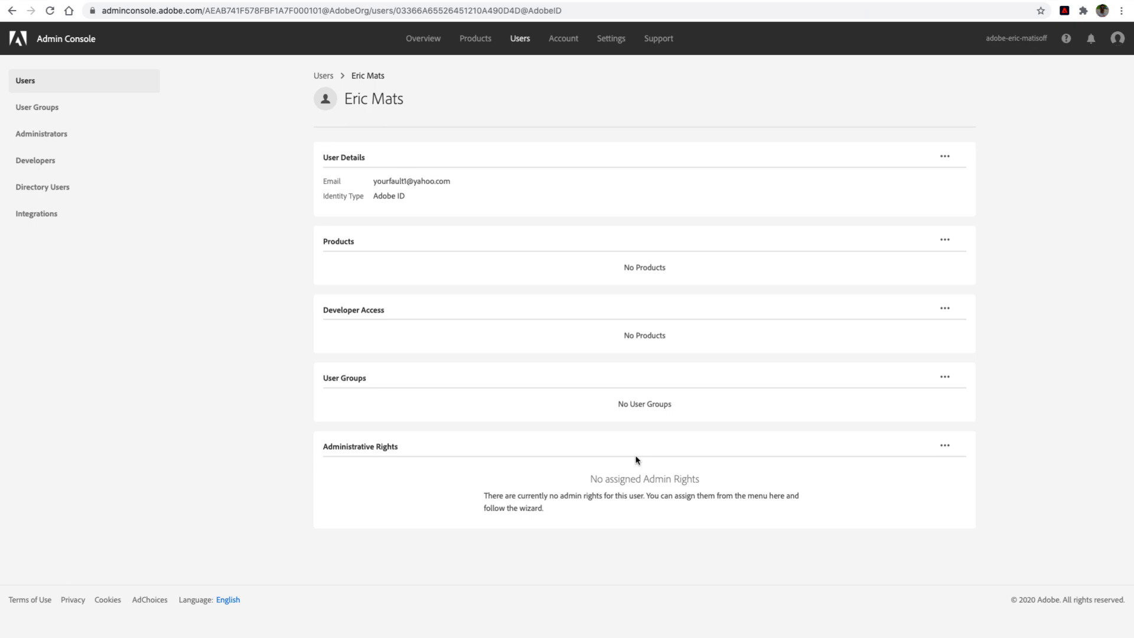
Step: Create an Adobe Analytics product profile named Analytics Challenge Report Suite, keeping user notifications and the Triggers service on
left_click(475, 39)
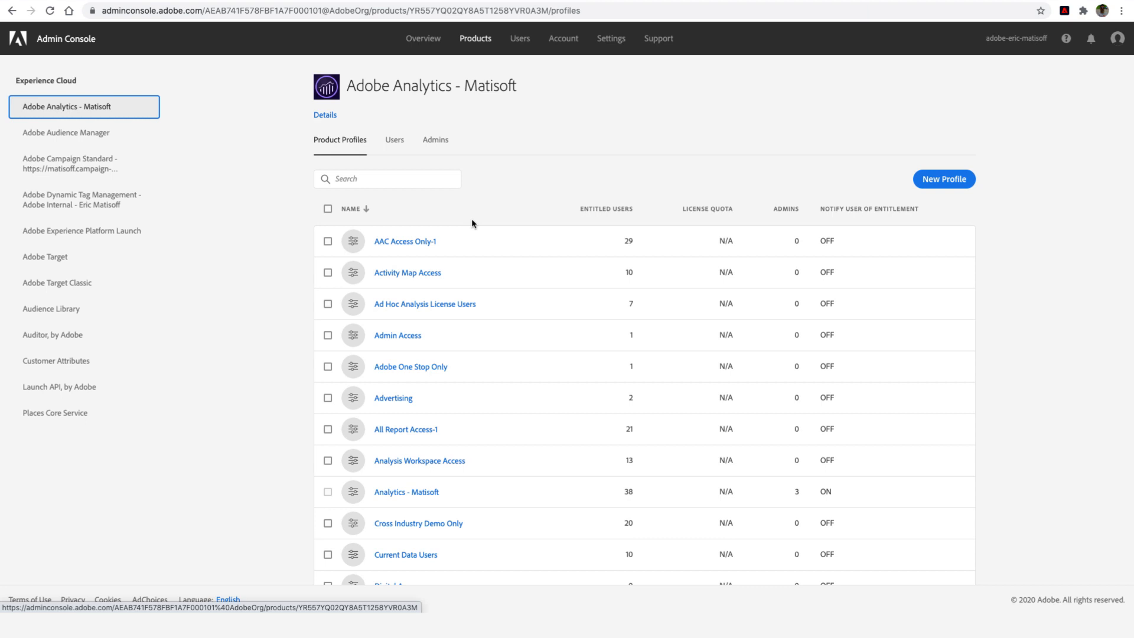
scroll(446, 325, "down", 2)
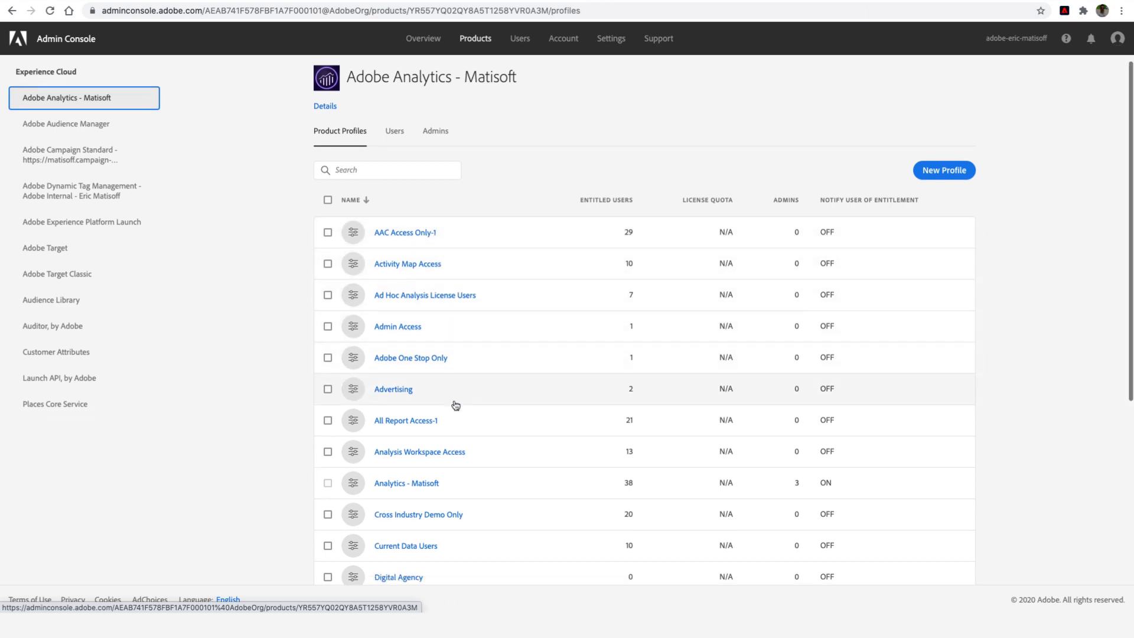
scroll(455, 405, "down", 3)
scroll(456, 406, "up", 5)
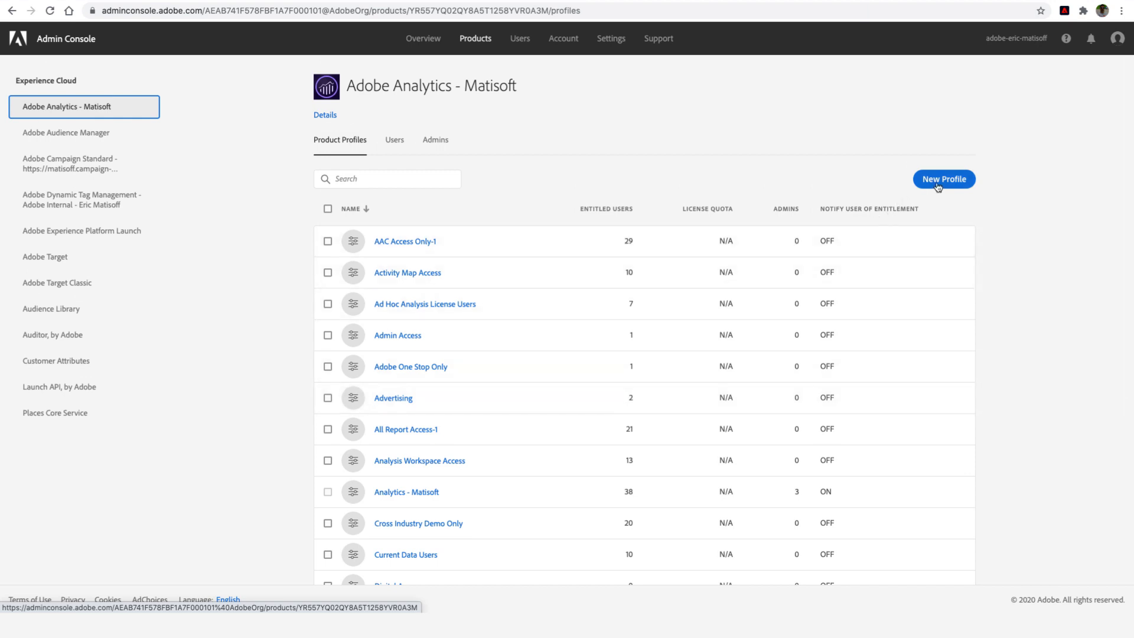
left_click(938, 180)
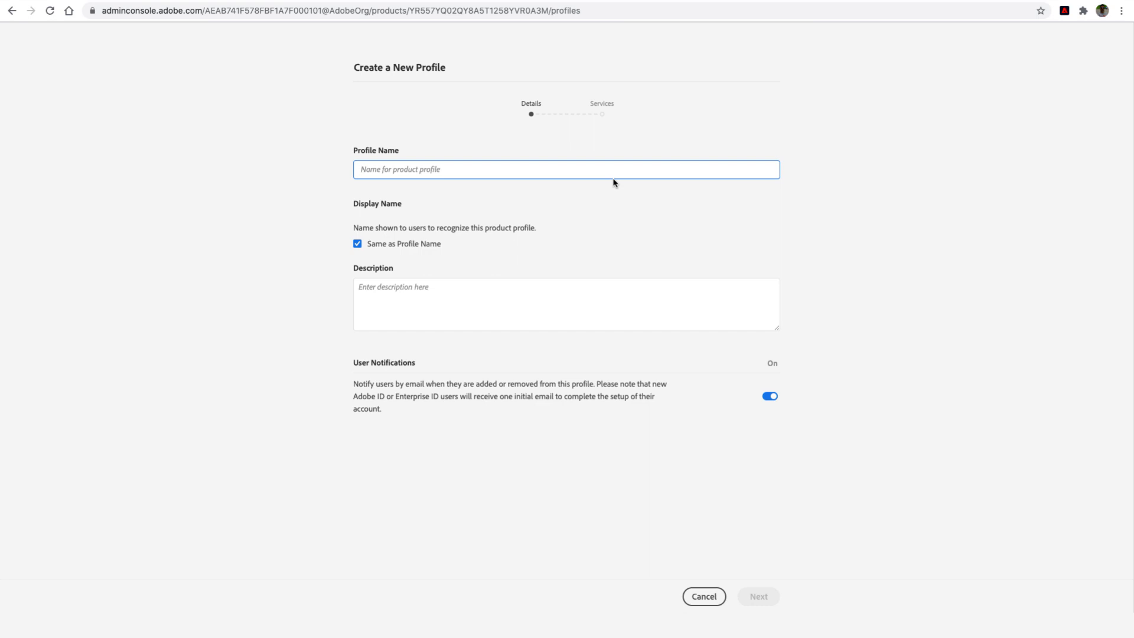
type("Analytics Challe")
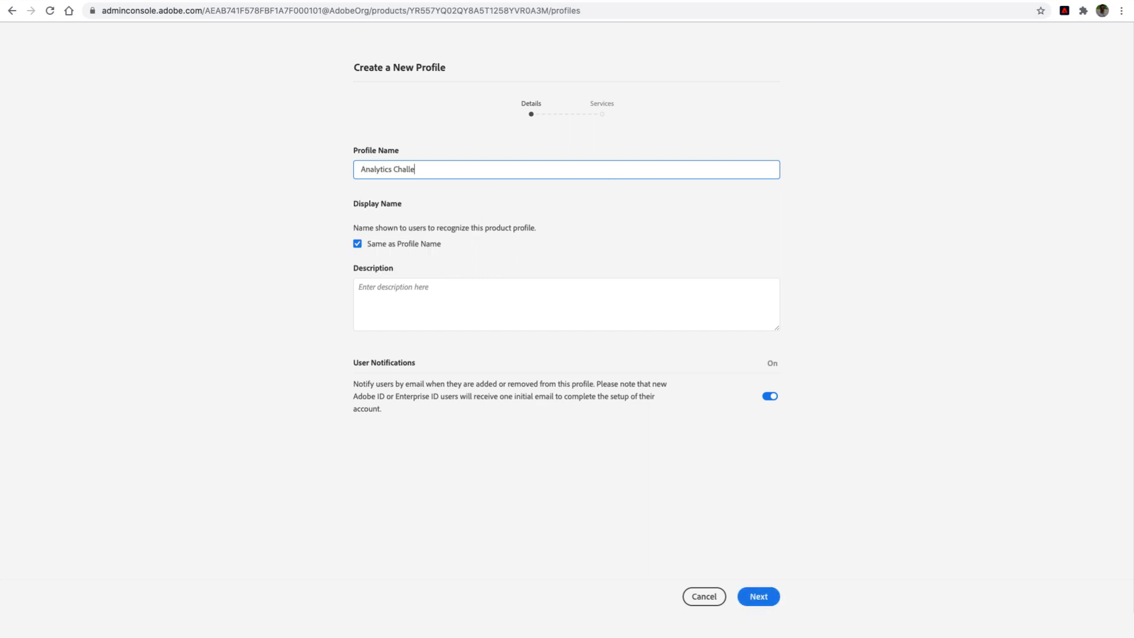
type("nge Report Suite")
left_click(763, 597)
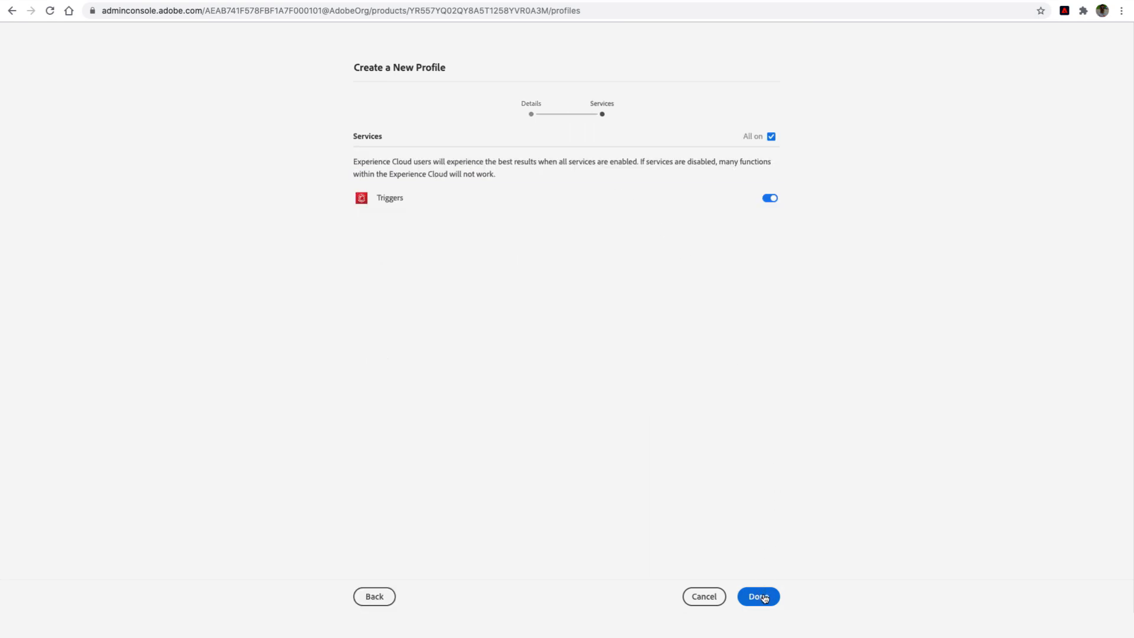
left_click(763, 597)
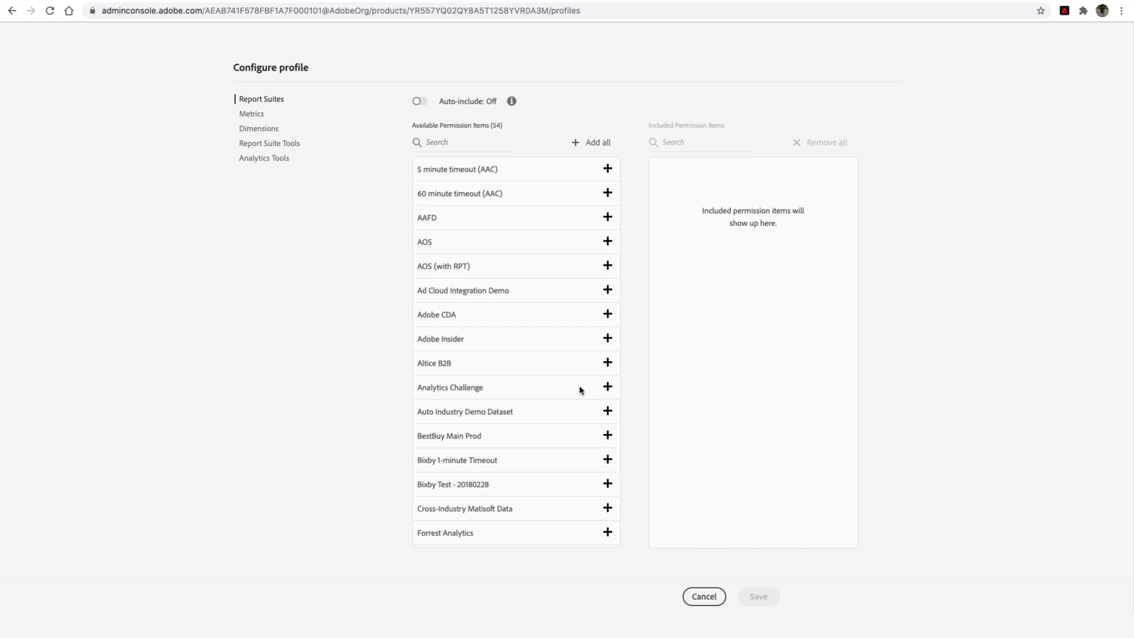
Step: Include the Analytics Challenge report suite in the profile's permissions and turn on auto-include for Metrics and Dimensions
left_click(607, 386)
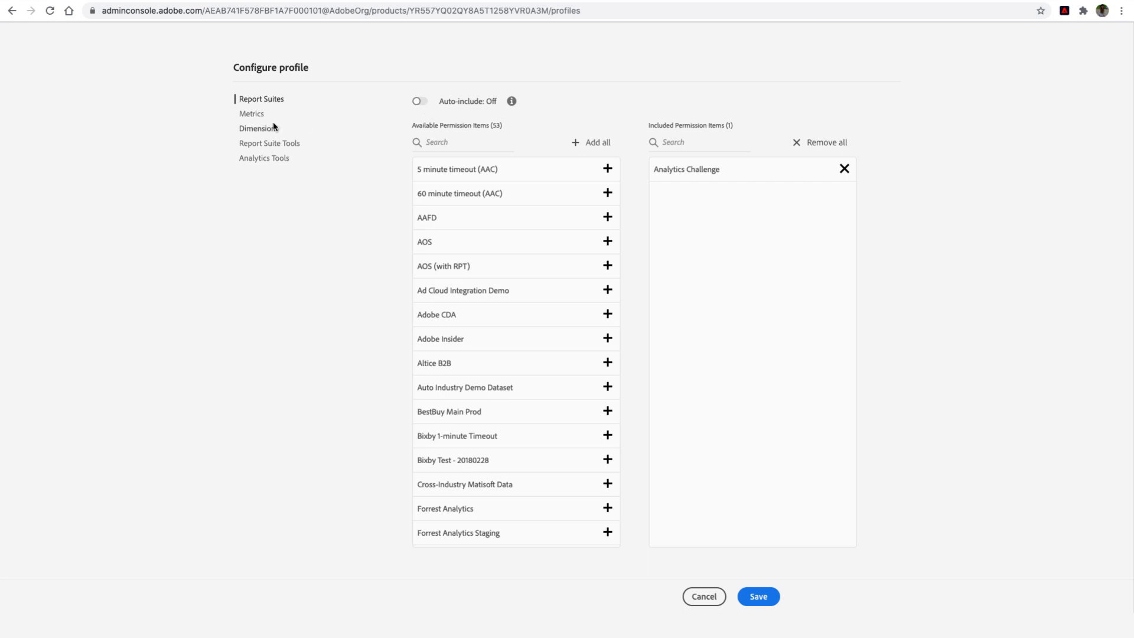
left_click(248, 114)
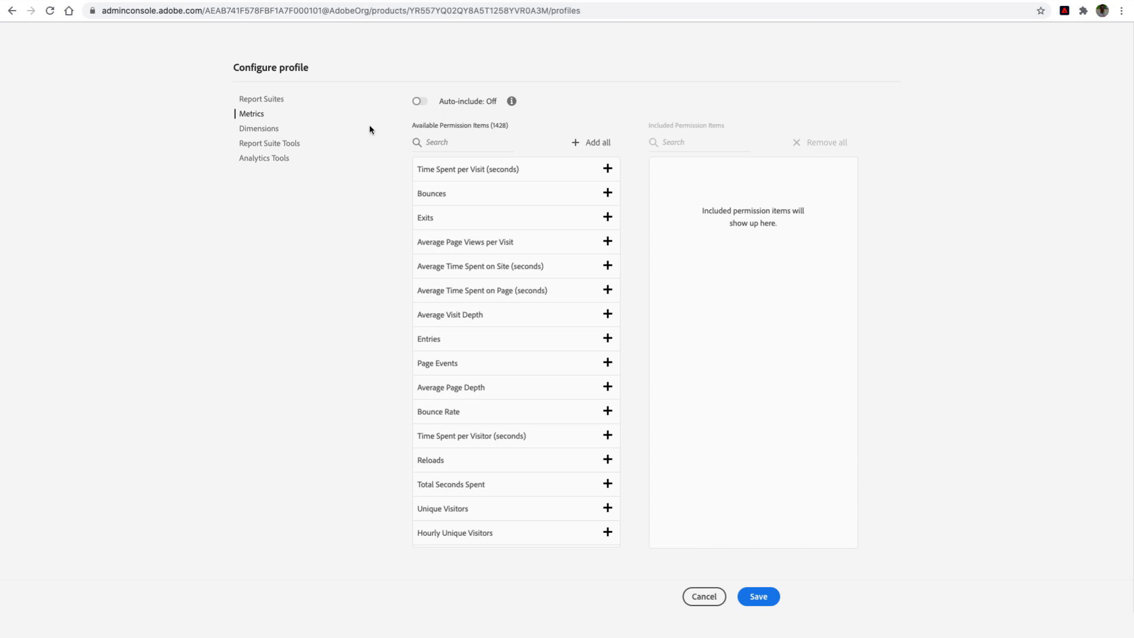
scroll(514, 314, "down", 2)
scroll(514, 314, "up", 2)
left_click(419, 102)
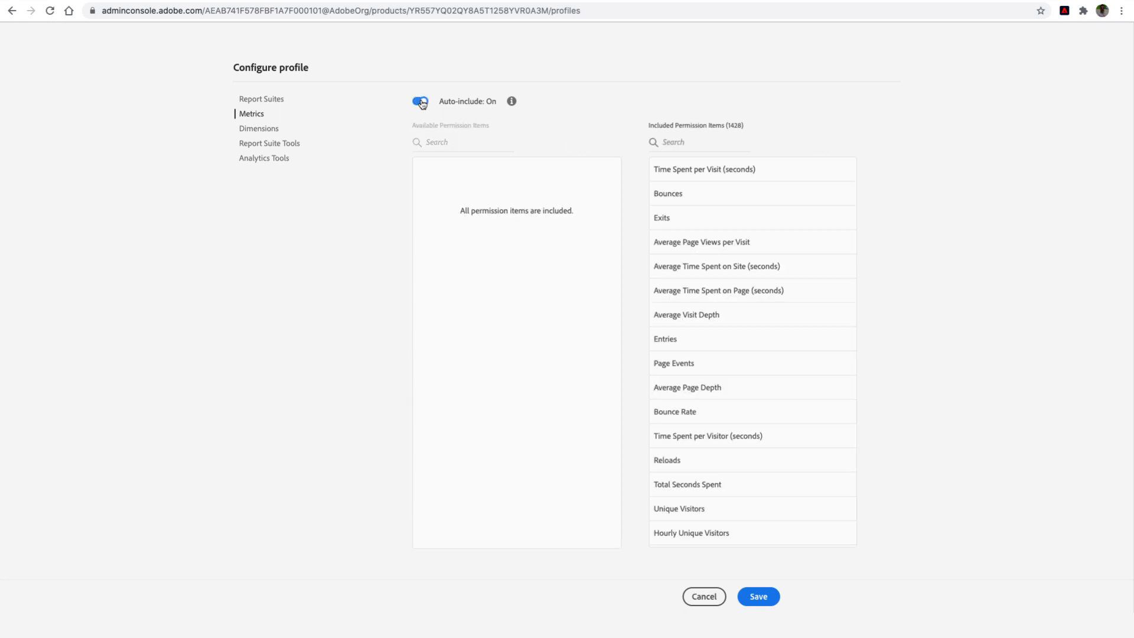
left_click(267, 133)
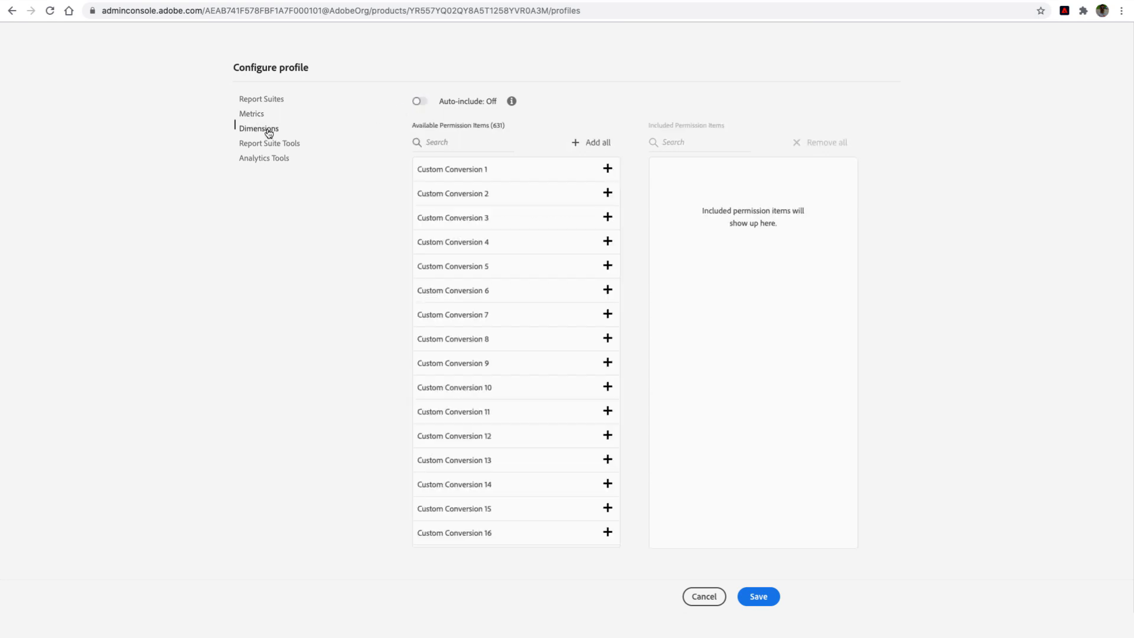
left_click(419, 103)
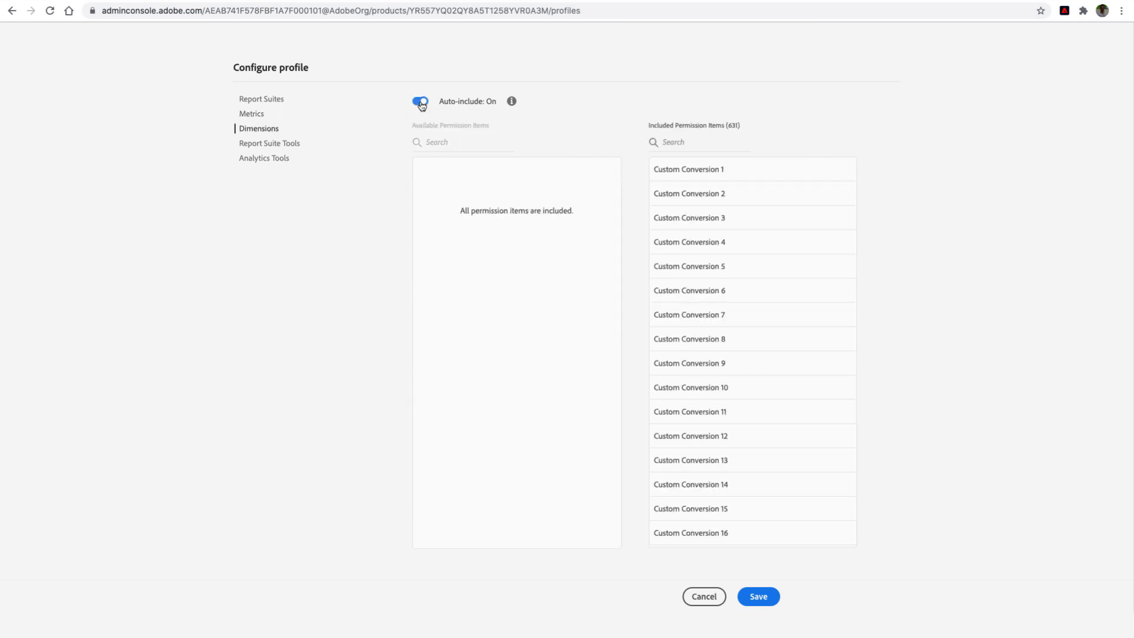
Step: Include all Report Suite Tools and Analytics Tools permission items in the profile and save the configuration
left_click(277, 145)
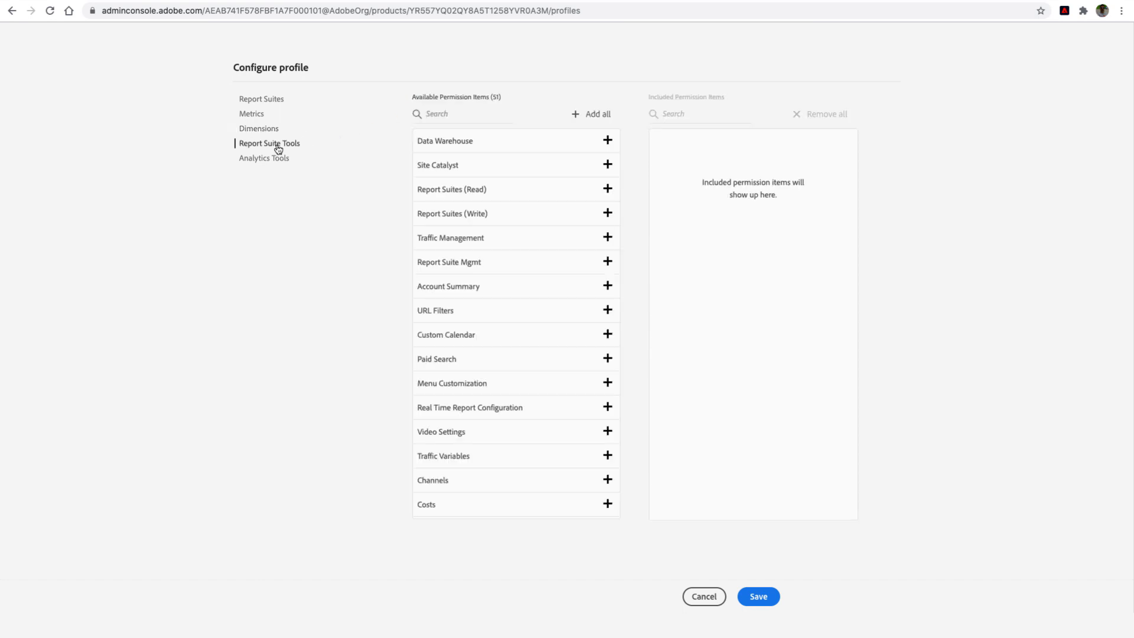
left_click(597, 115)
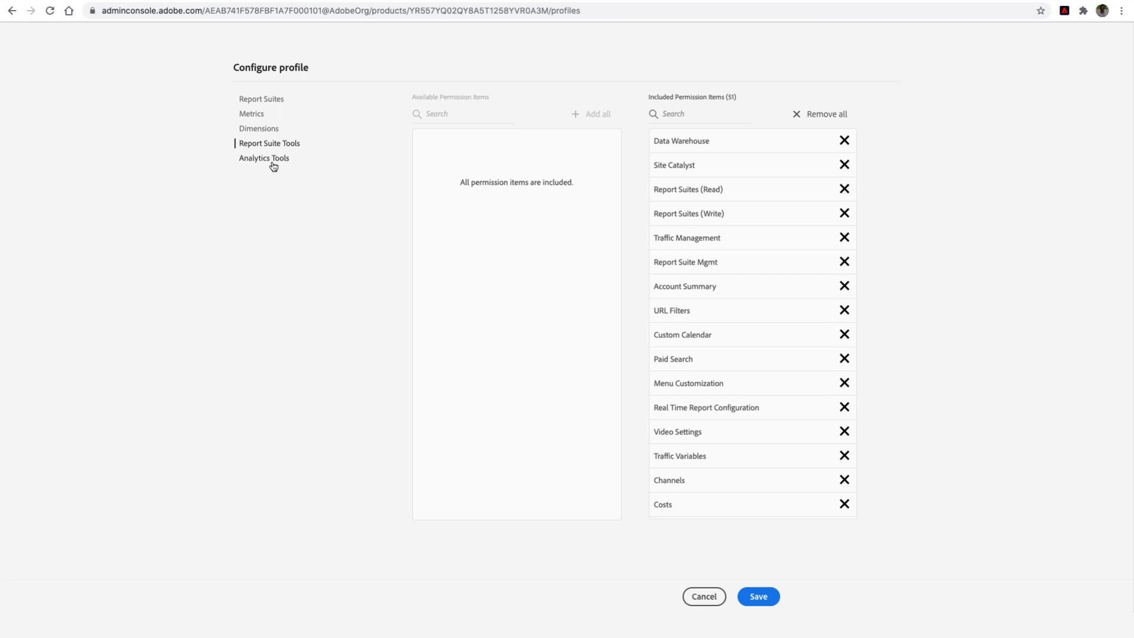
left_click(274, 166)
left_click(581, 114)
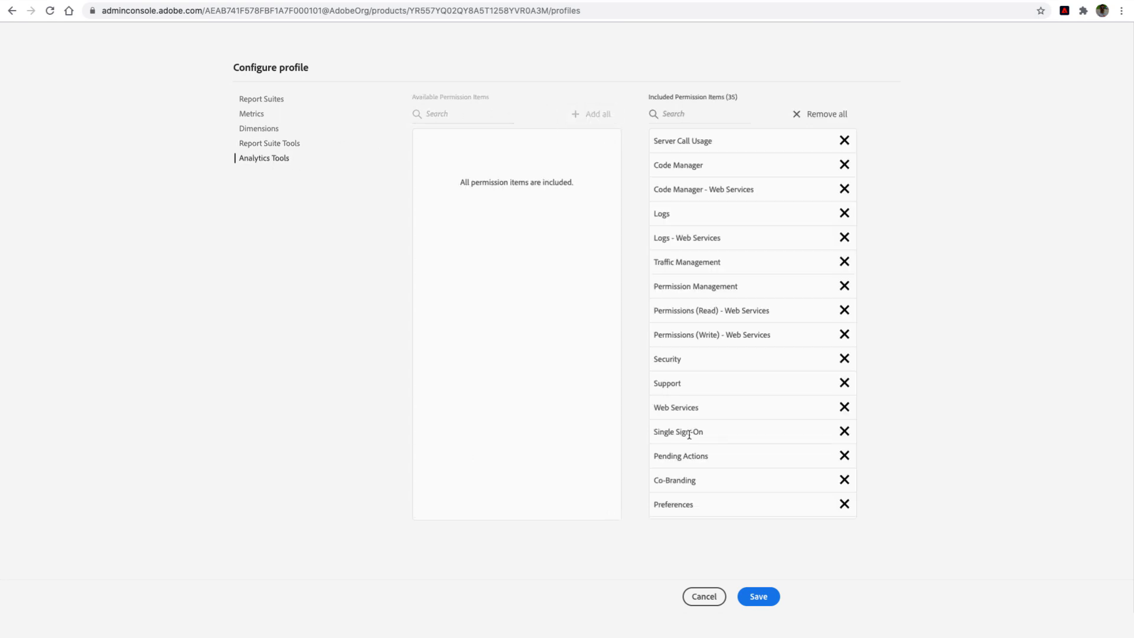
left_click(761, 596)
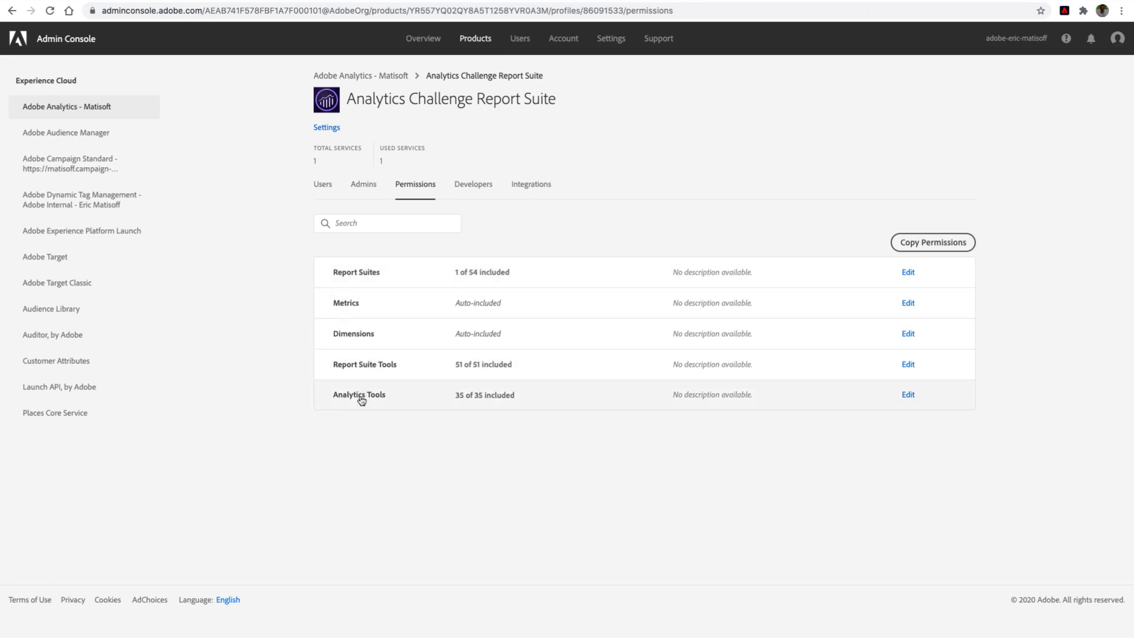
Step: Add the existing user with the Yahoo e-mail account to the Analytics Challenge Report Suite profile and save
left_click(319, 187)
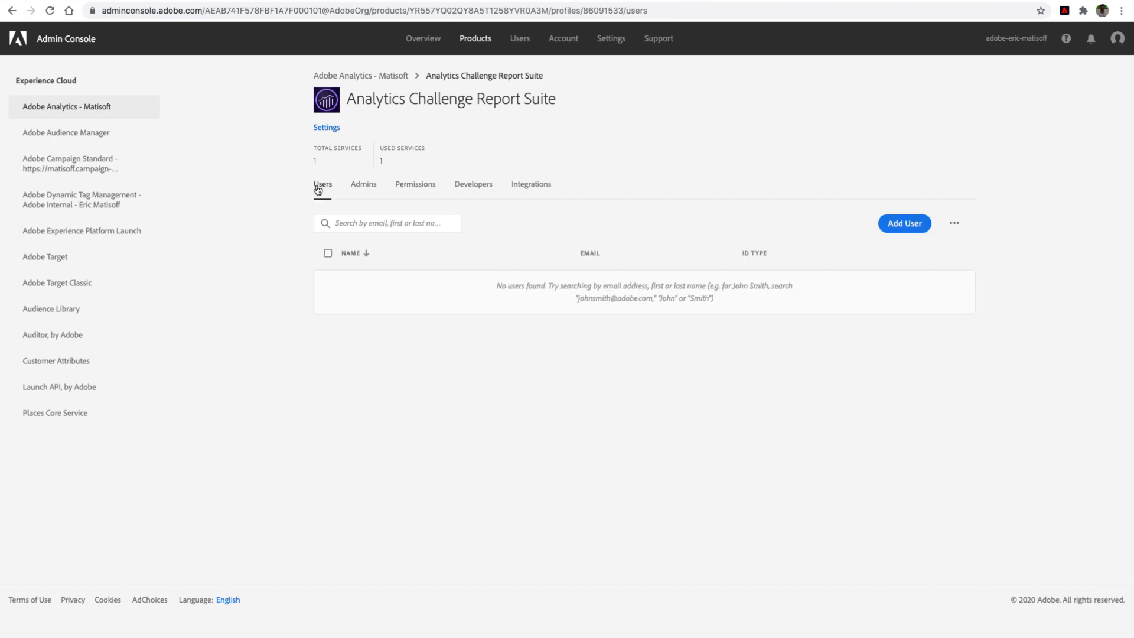
left_click(906, 225)
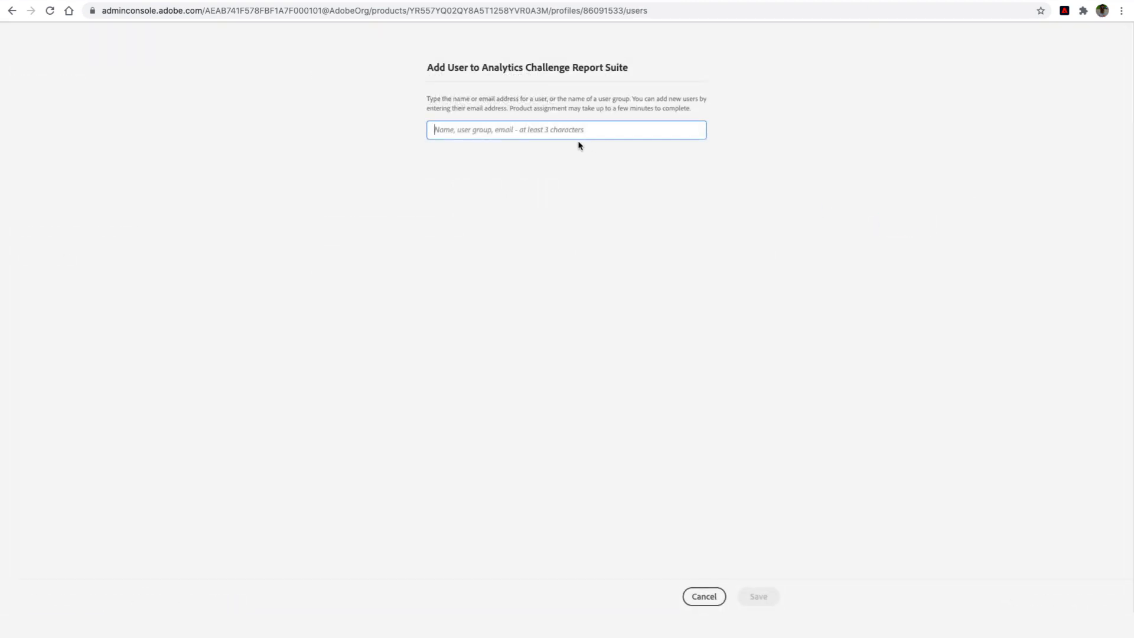
type("eric")
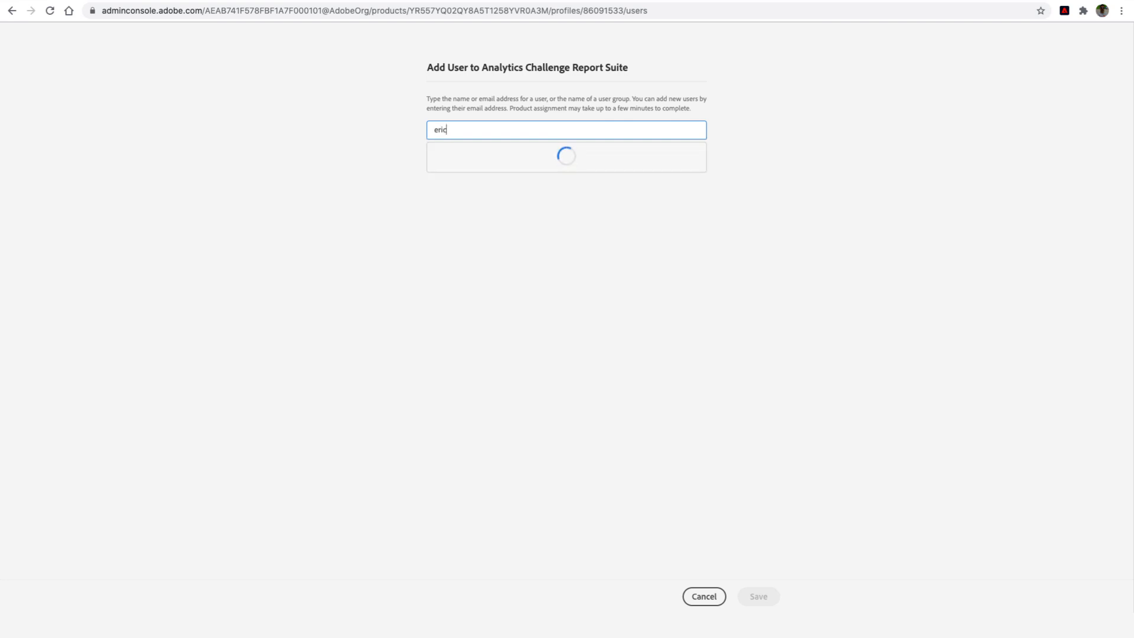
left_click(521, 190)
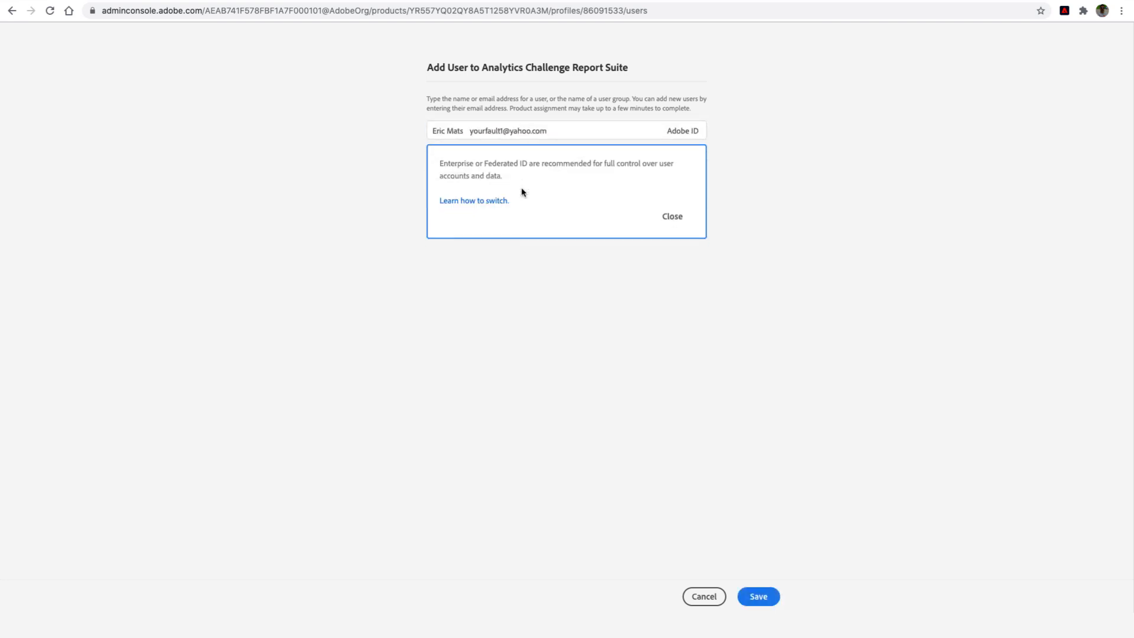
left_click(759, 596)
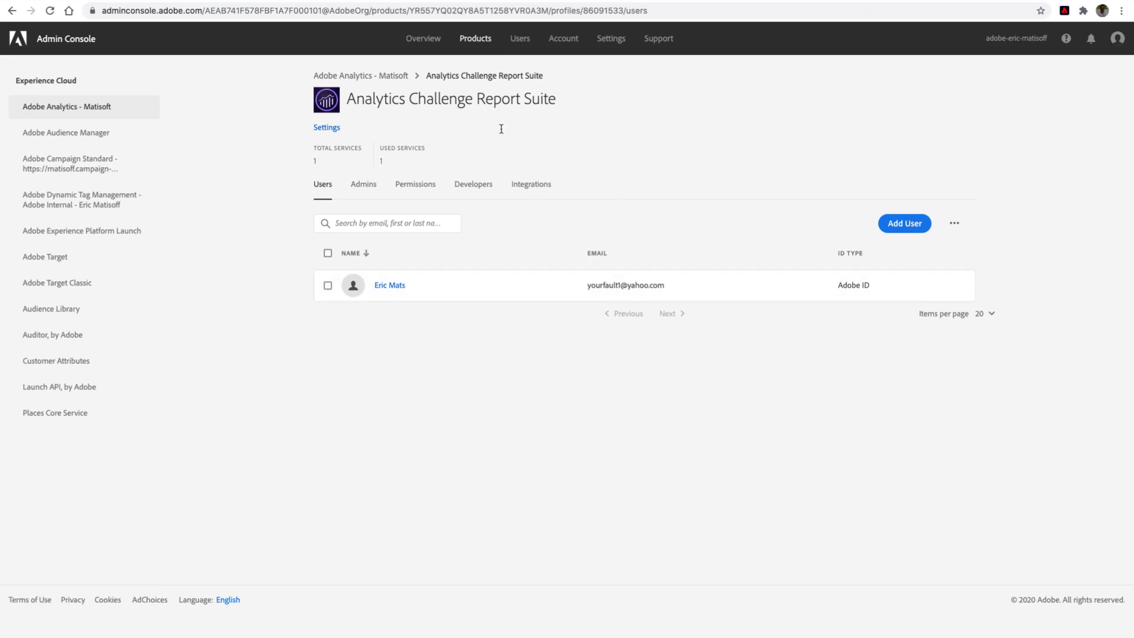
Step: Add the same Yahoo-account user to the Adobe Analytics profile that carries the organization's name and save
left_click(375, 77)
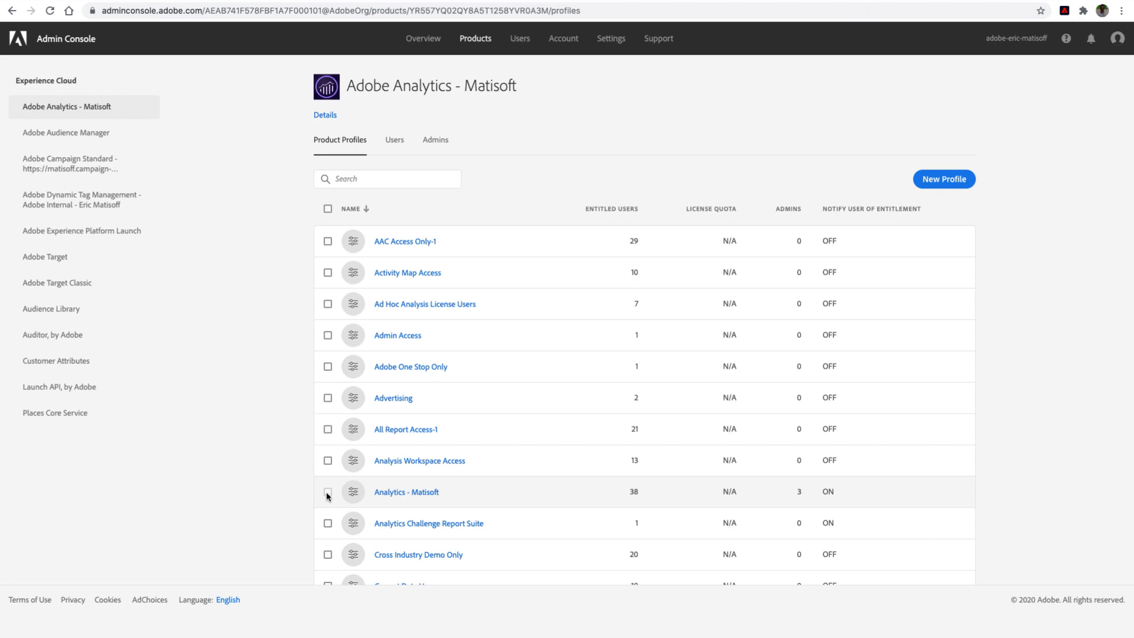
left_click(391, 493)
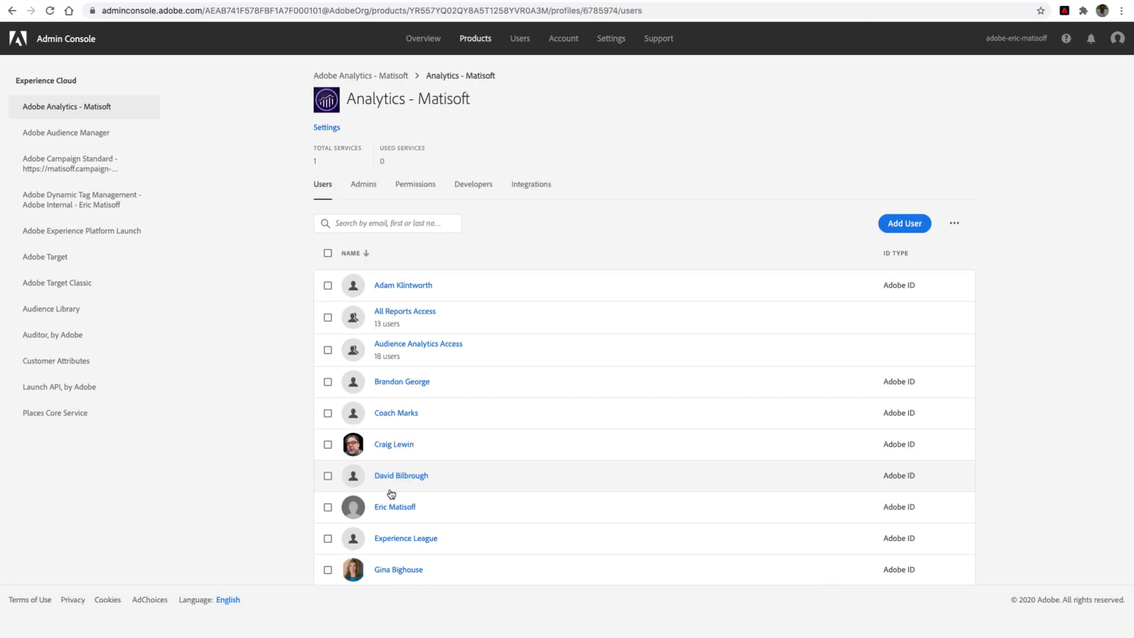
left_click(905, 223)
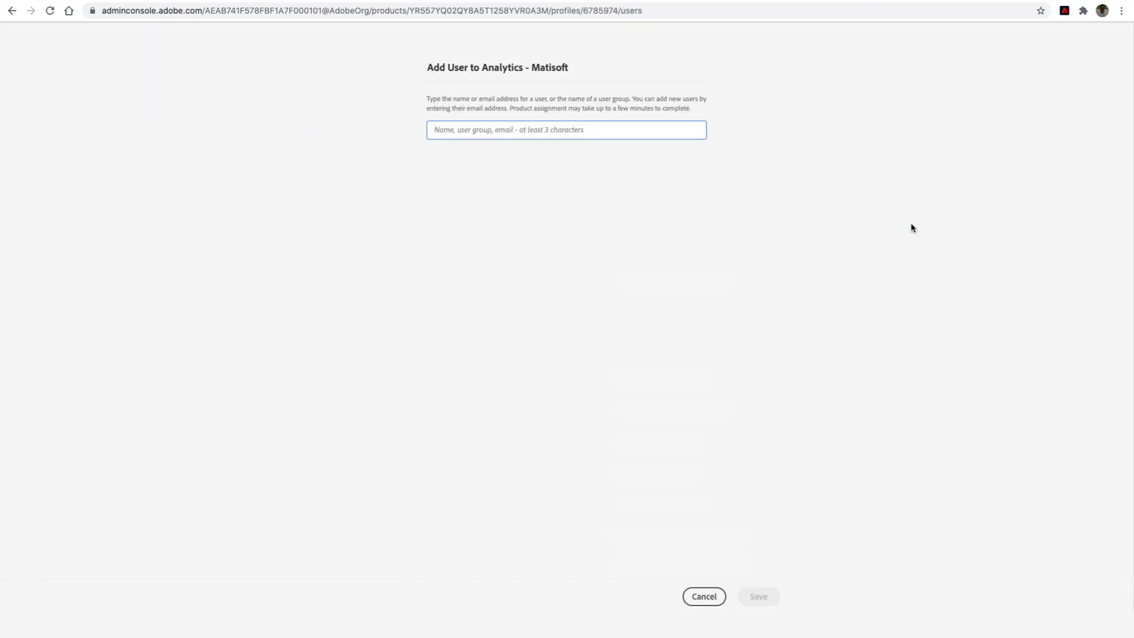
type("eric")
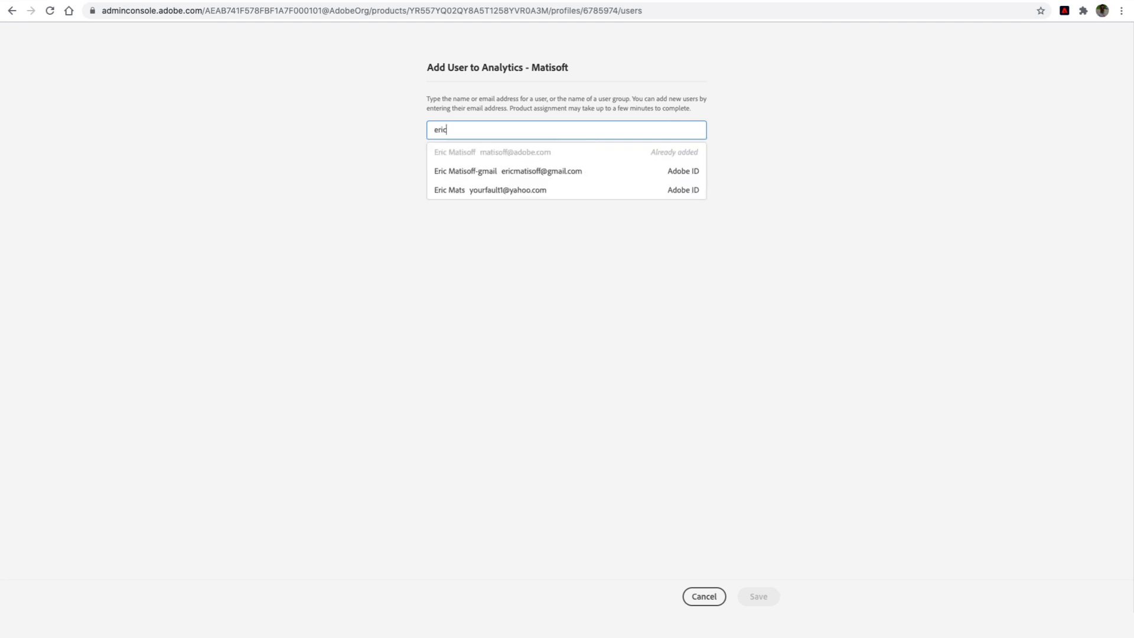
left_click(519, 189)
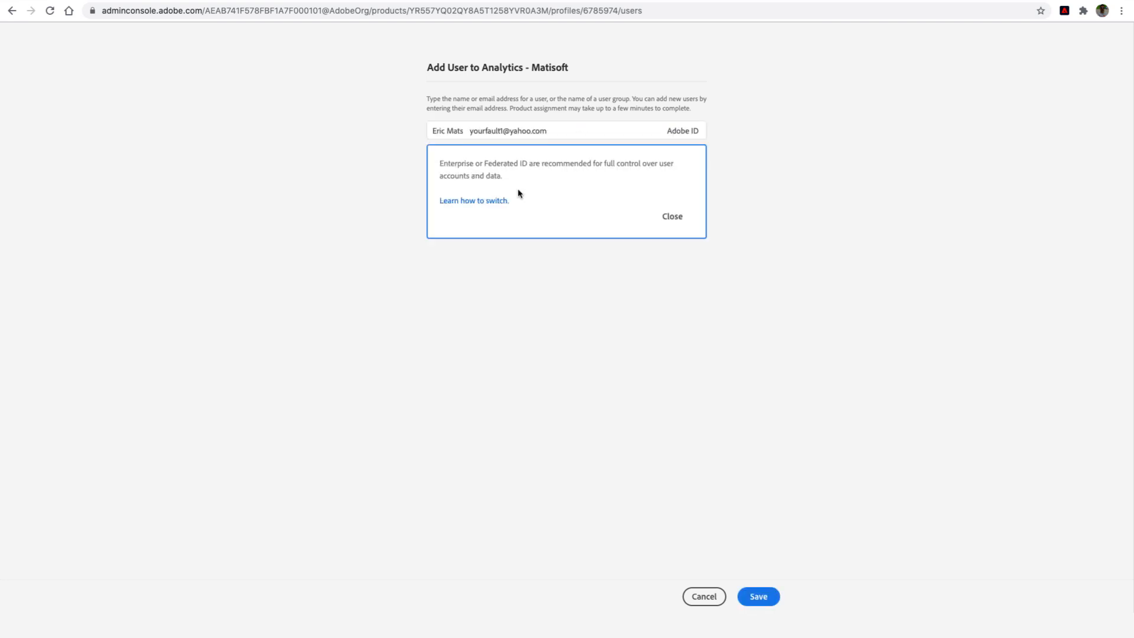
left_click(760, 597)
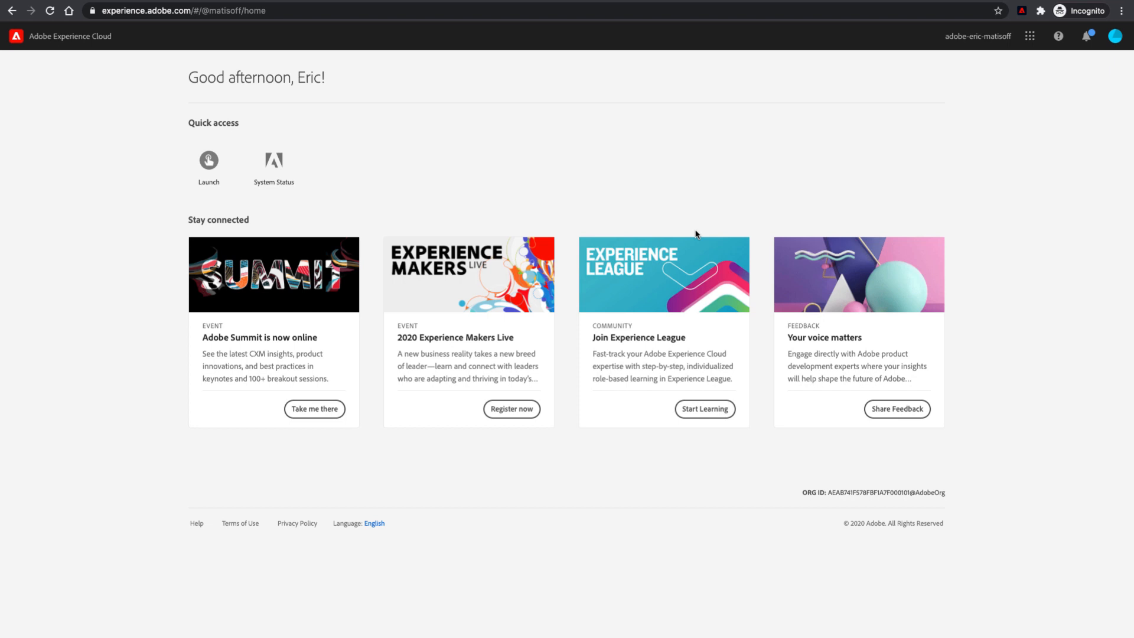
Step: Check which account is signed in to Experience Cloud and reload the home page to refresh its available applications
left_click(1115, 38)
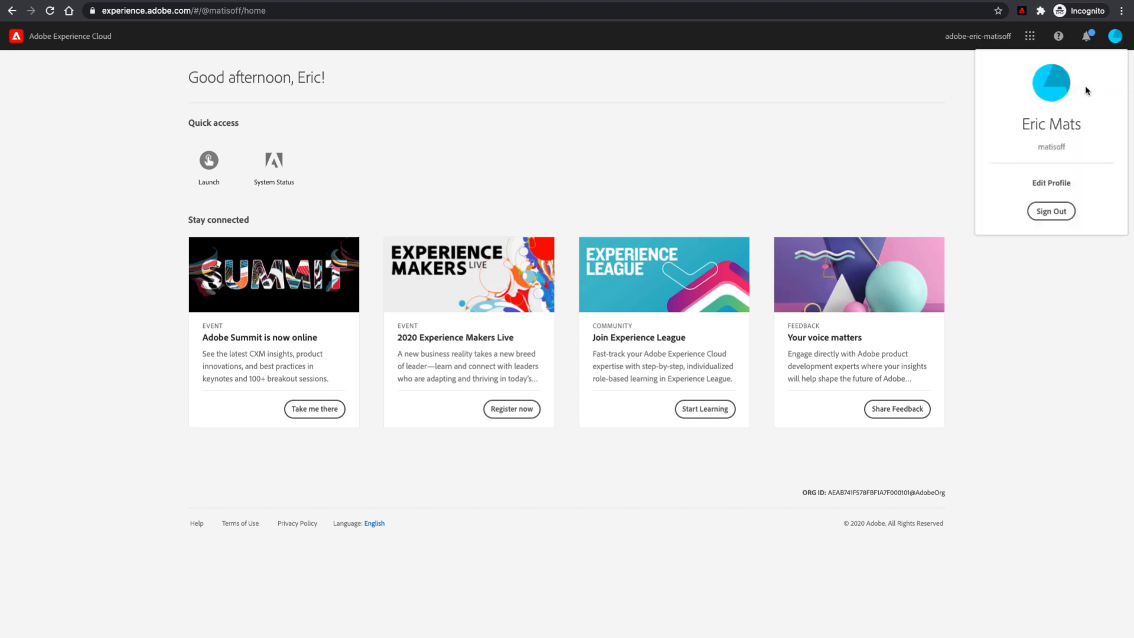
left_click(1112, 44)
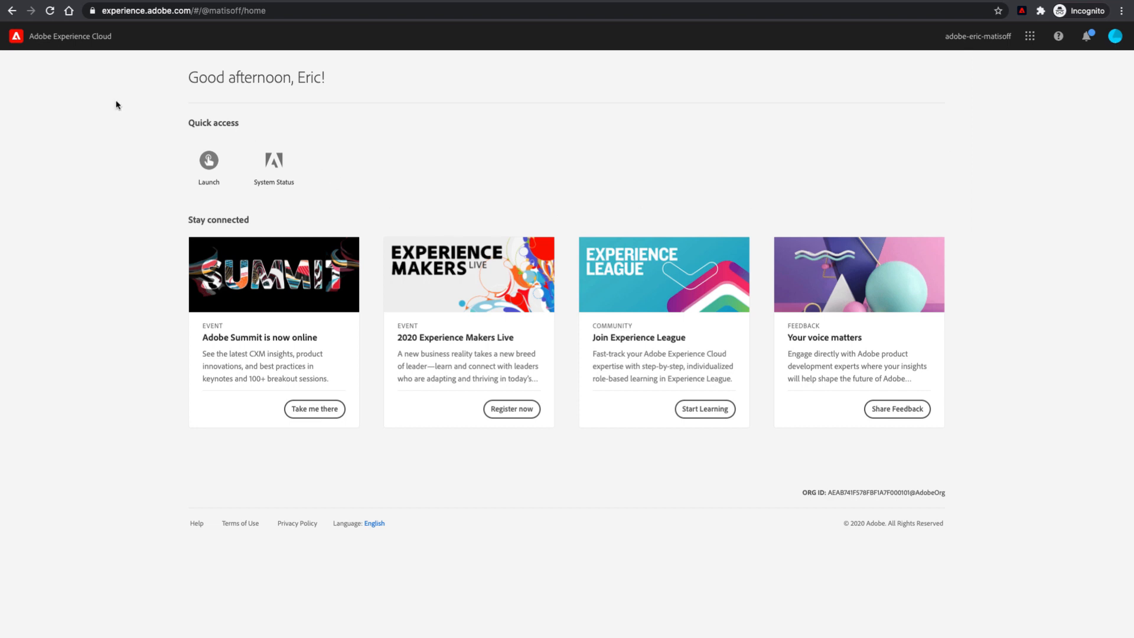
left_click(49, 11)
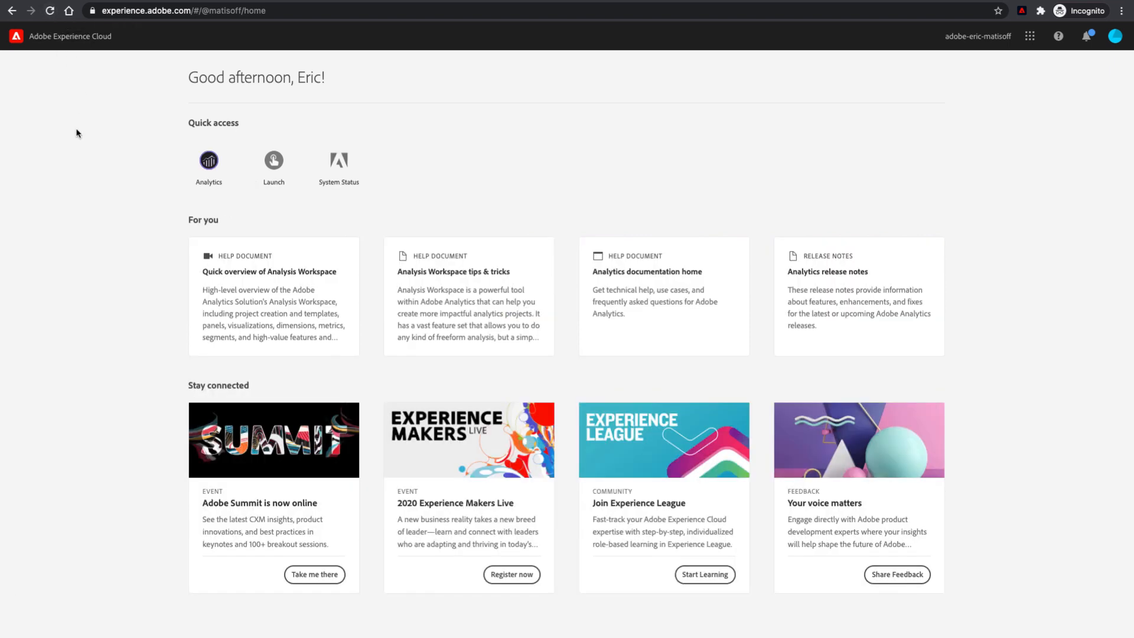
Step: Create a blank project in Analytics Workspace and list all report suites available to its Freeform panel
left_click(206, 162)
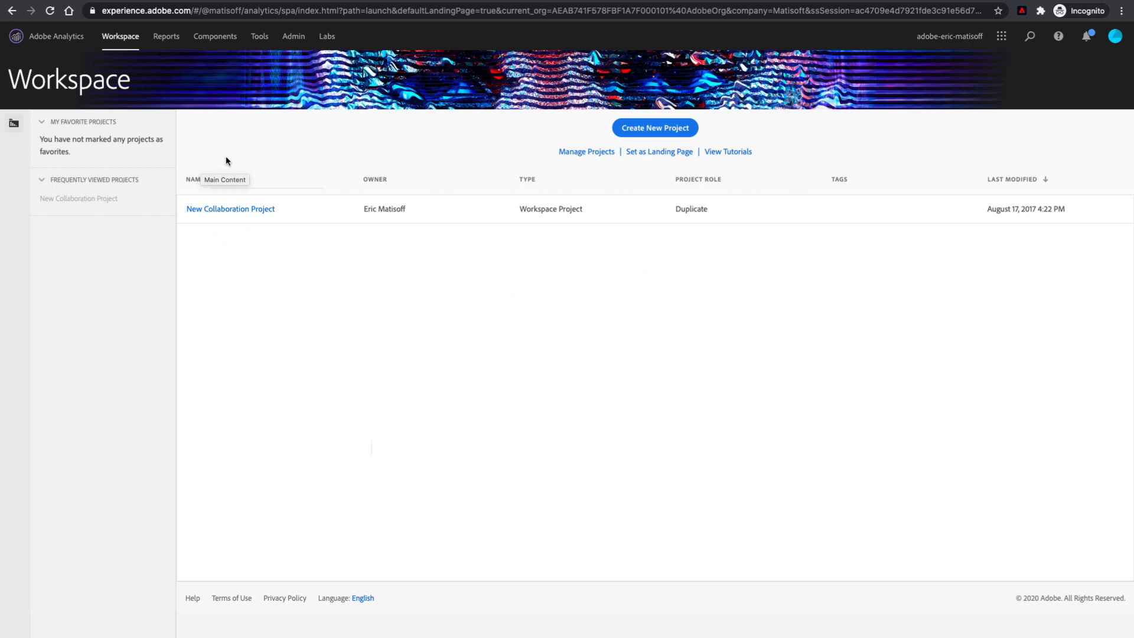
left_click(660, 132)
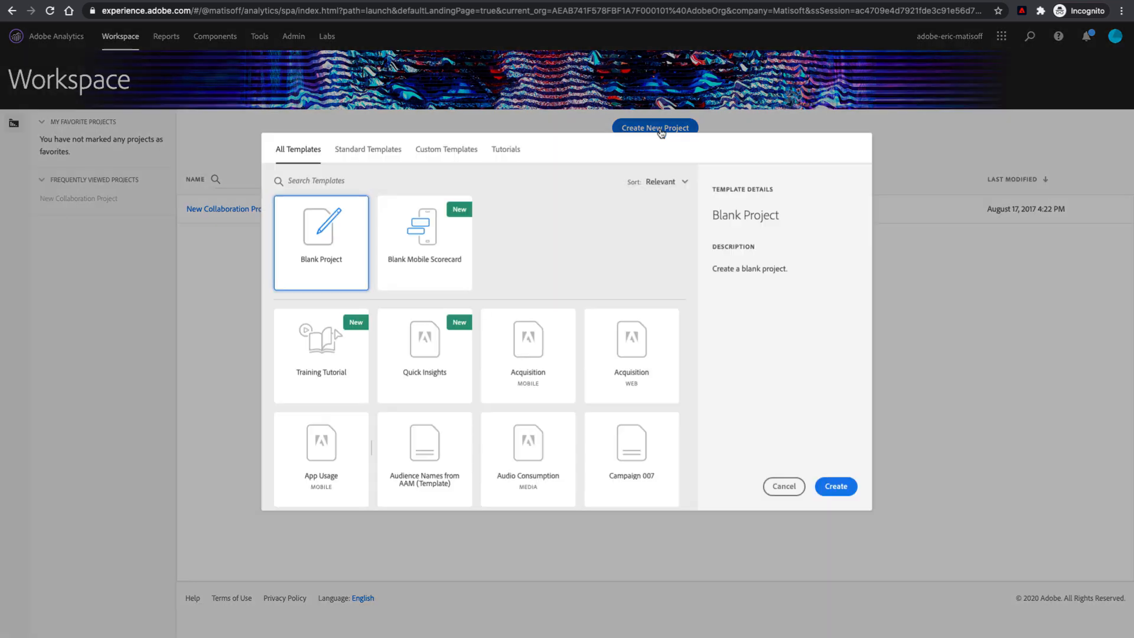
left_click(837, 486)
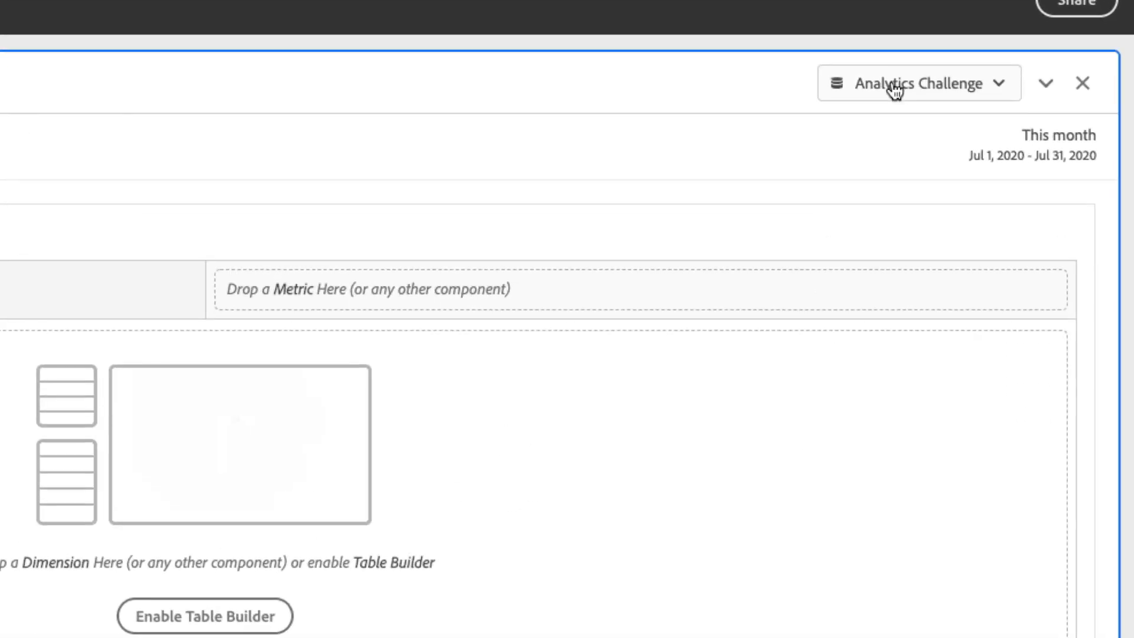
left_click(1011, 111)
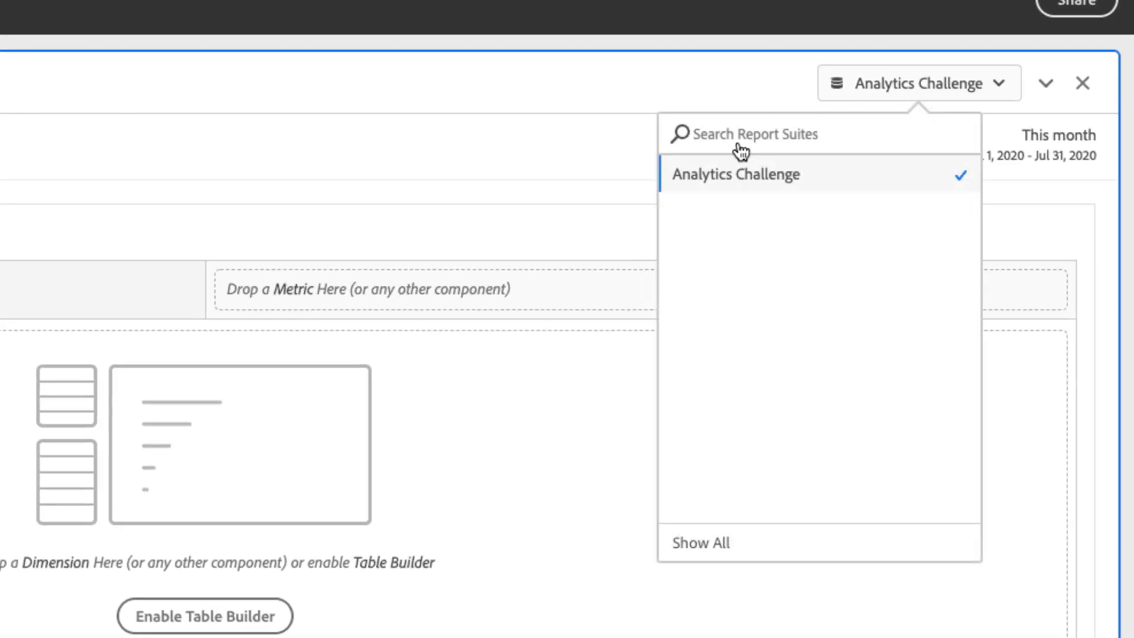
left_click(714, 541)
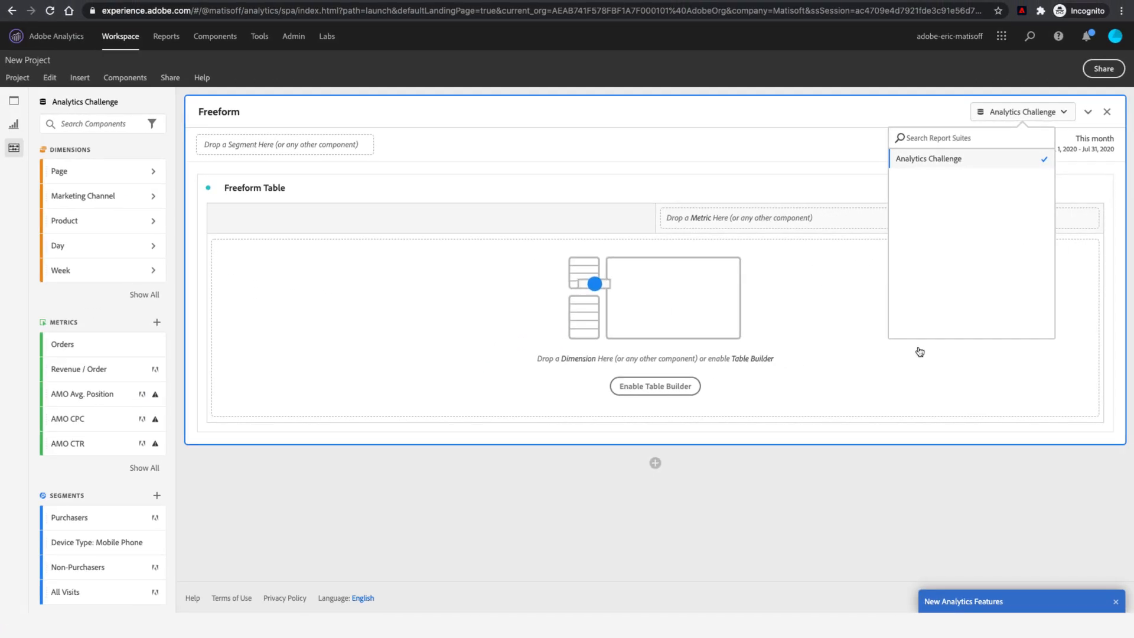